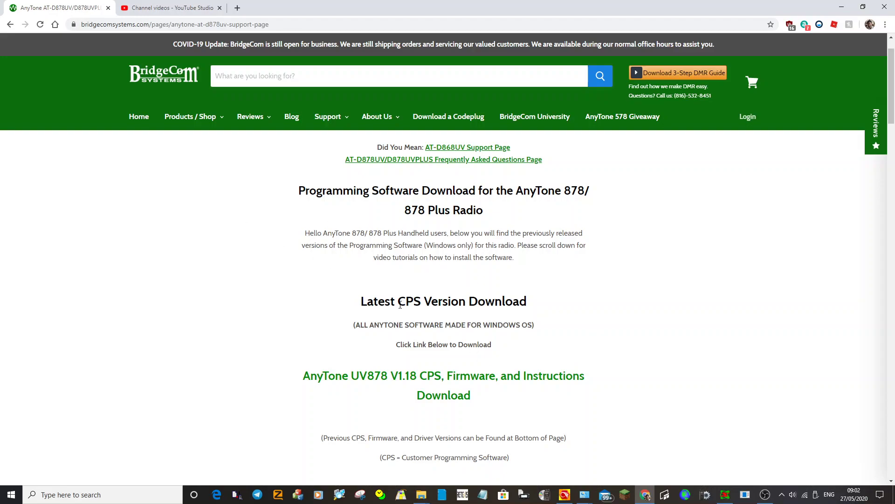
Download AT118.zip, the AnyTone UV878 V1.18 CPS, firmware and instructions package
{"action": "left_click", "coordinate": [432, 377]}
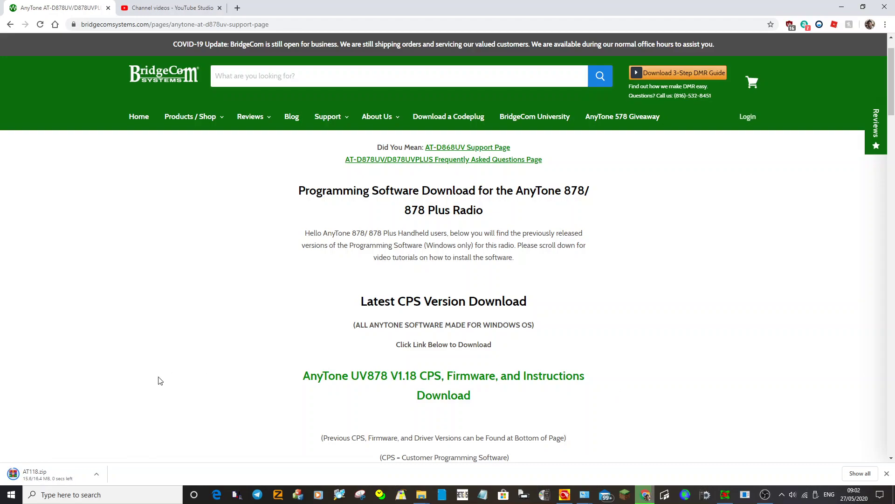
Scroll through the support page's guides and previous downloads, then back to the top
{"action": "scroll", "coordinate": [640, 297], "scroll_direction": "down", "scroll_amount": 1}
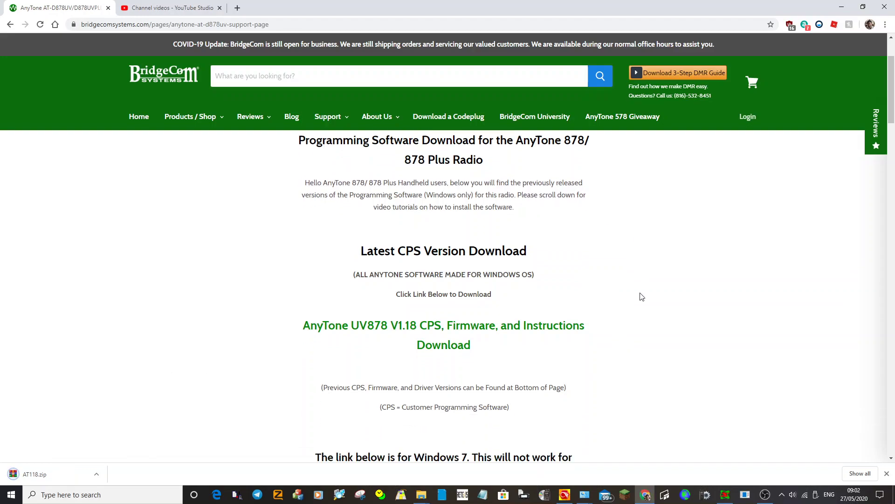
{"action": "scroll", "coordinate": [642, 296], "scroll_direction": "down", "scroll_amount": 4}
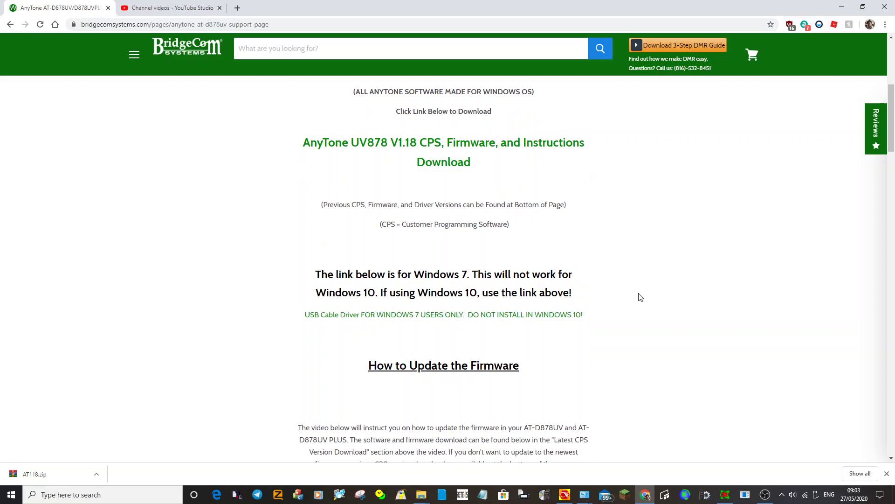
{"action": "scroll", "coordinate": [640, 297], "scroll_direction": "down", "scroll_amount": 10}
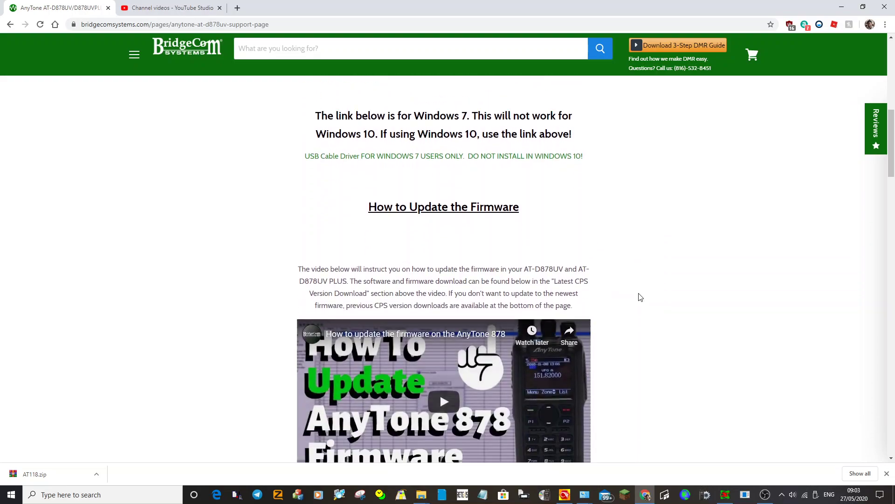
{"action": "scroll", "coordinate": [640, 297], "scroll_direction": "down", "scroll_amount": 4}
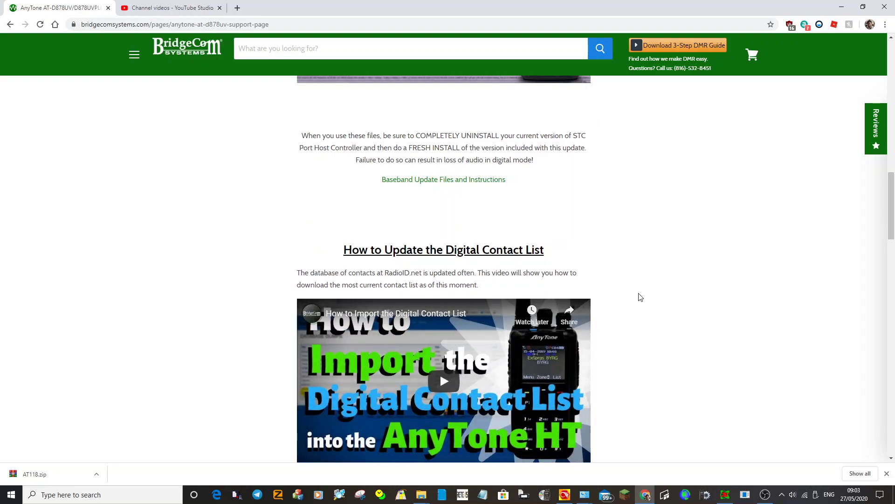
{"action": "scroll", "coordinate": [641, 297], "scroll_direction": "up", "scroll_amount": 8}
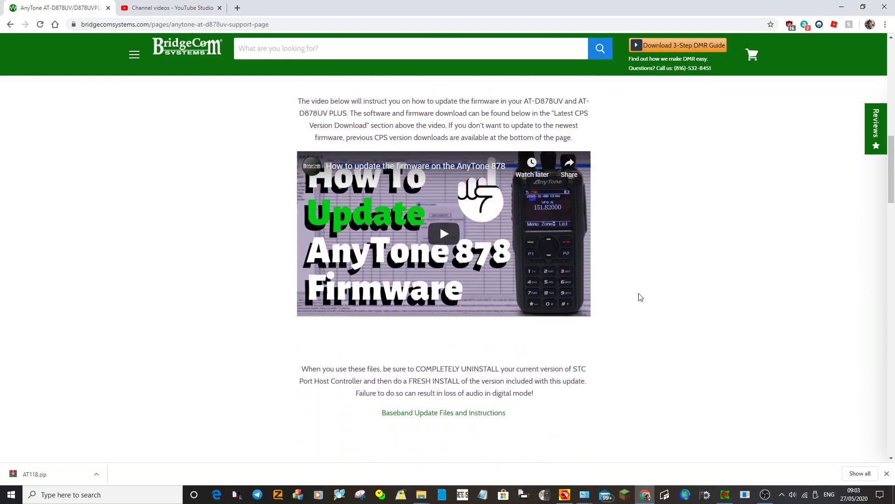
{"action": "scroll", "coordinate": [640, 297], "scroll_direction": "down", "scroll_amount": 8}
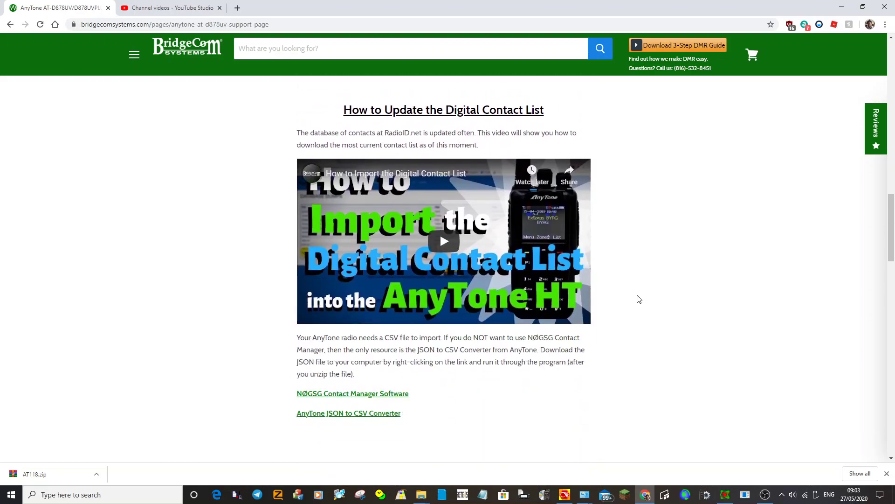
{"action": "scroll", "coordinate": [639, 299], "scroll_direction": "down", "scroll_amount": 3}
{"action": "scroll", "coordinate": [639, 299], "scroll_direction": "up", "scroll_amount": 4}
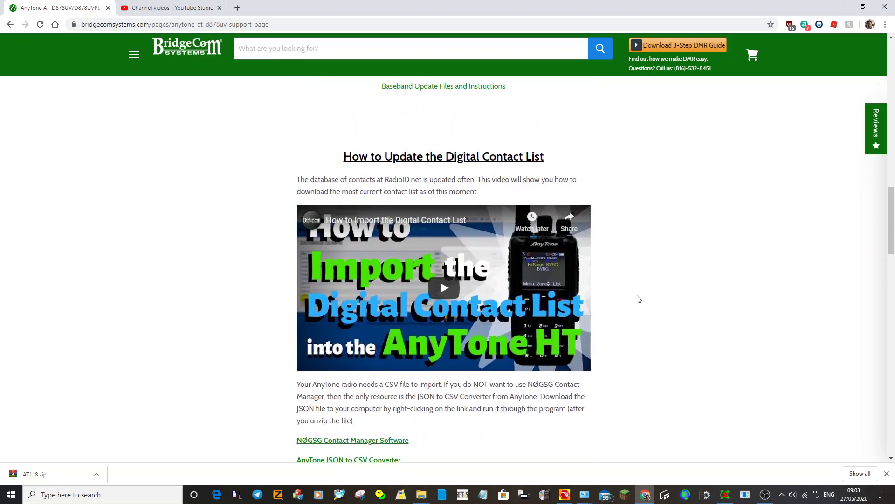
{"action": "scroll", "coordinate": [639, 303], "scroll_direction": "down", "scroll_amount": 20}
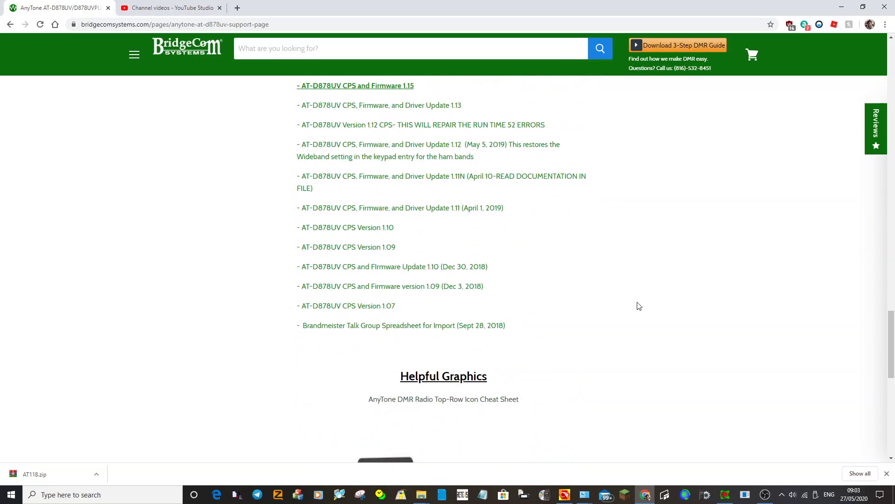
{"action": "scroll", "coordinate": [639, 306], "scroll_direction": "up", "scroll_amount": 20}
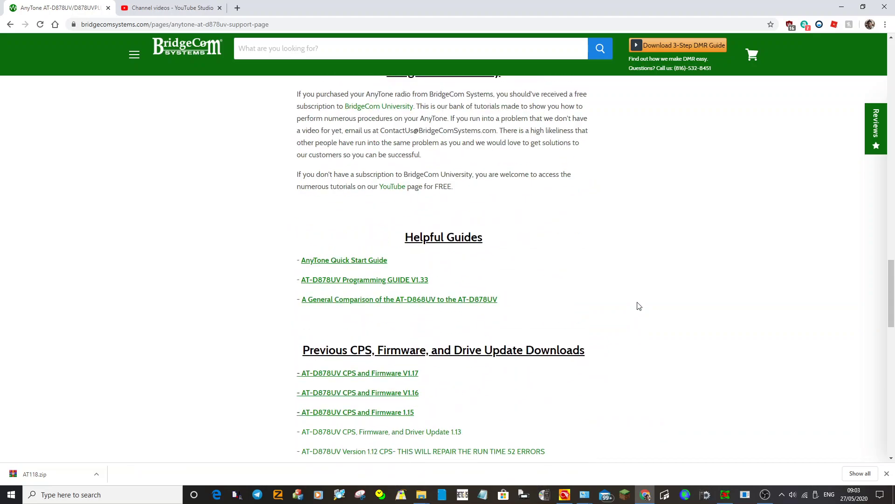
{"action": "scroll", "coordinate": [638, 306], "scroll_direction": "up", "scroll_amount": 20}
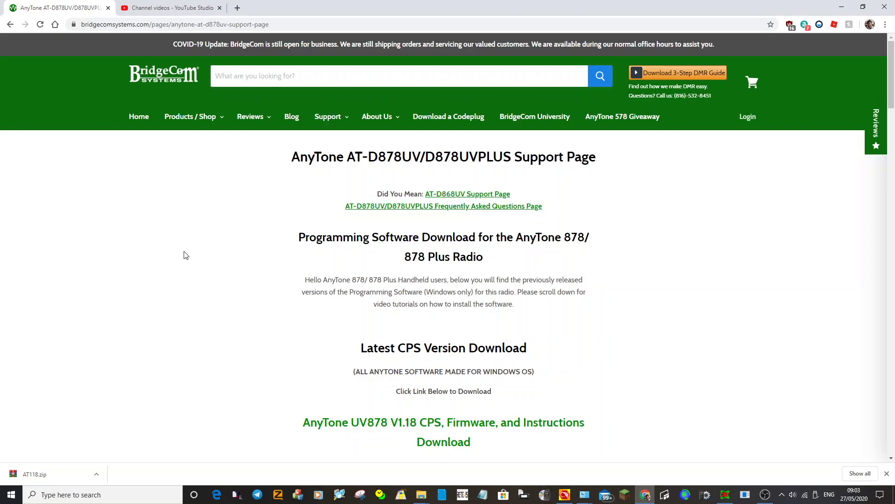
Load the bespoke Southwest UK .rdt codeplug from the 878 code plub folder in the CPS
{"action": "left_click", "coordinate": [566, 498]}
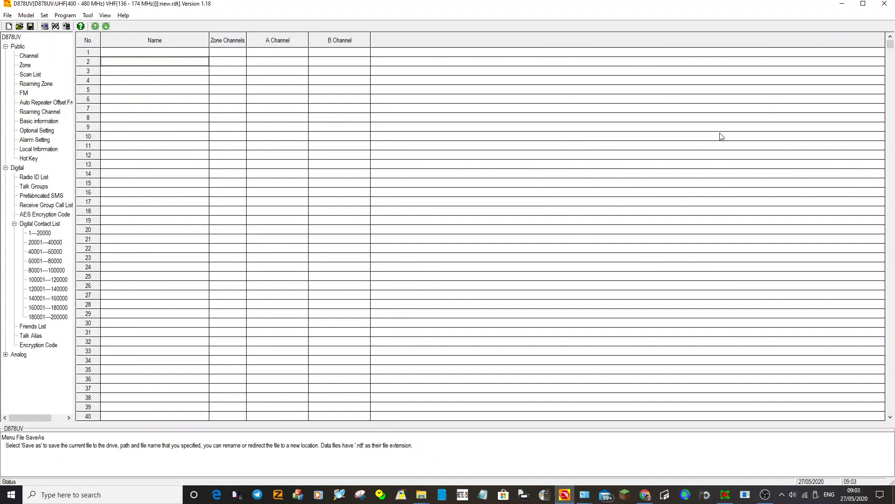
{"action": "left_click", "coordinate": [7, 15]}
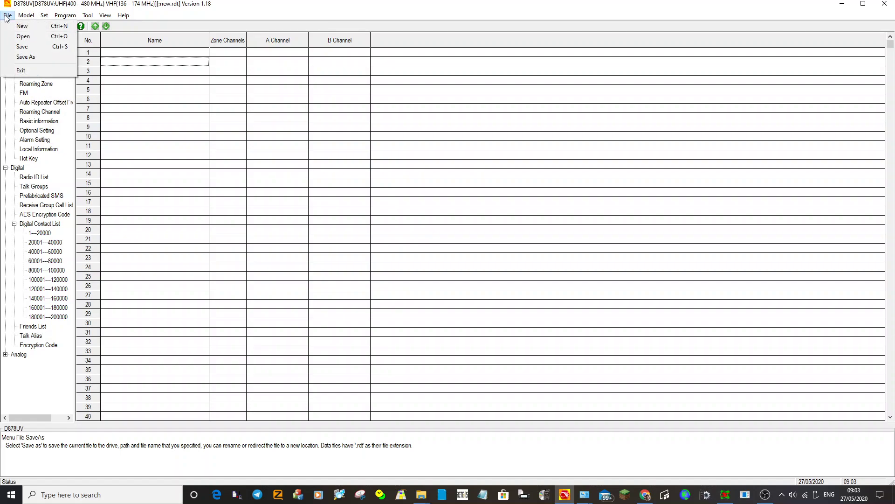
{"action": "left_click", "coordinate": [23, 36]}
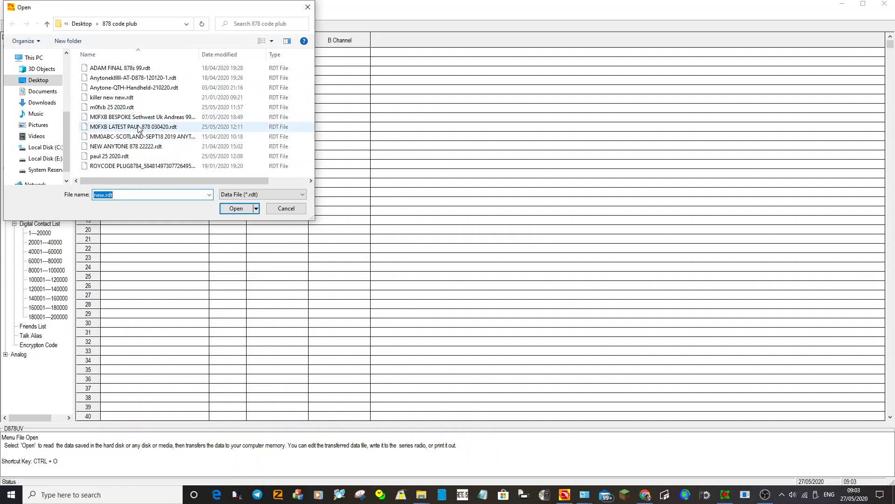
{"action": "double_click", "coordinate": [111, 117]}
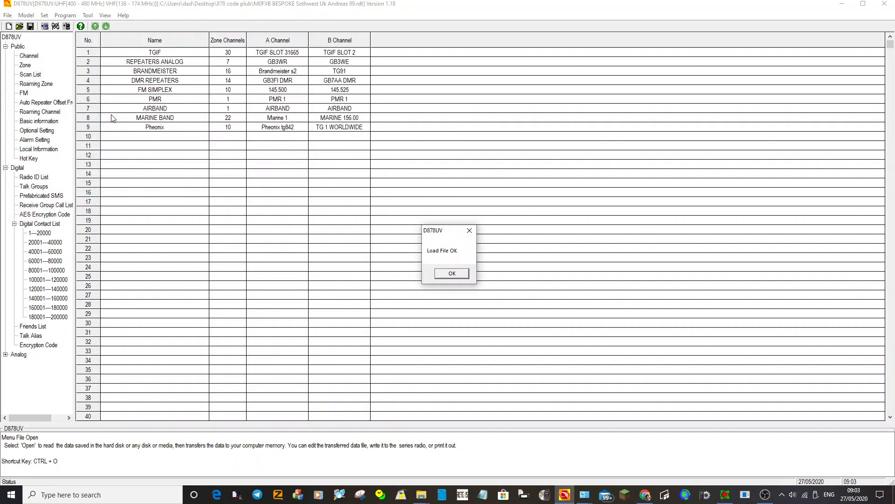
Acknowledge Load File OK and view the available COM ports: COM1, COM12 and COM3
{"action": "left_click", "coordinate": [450, 273]}
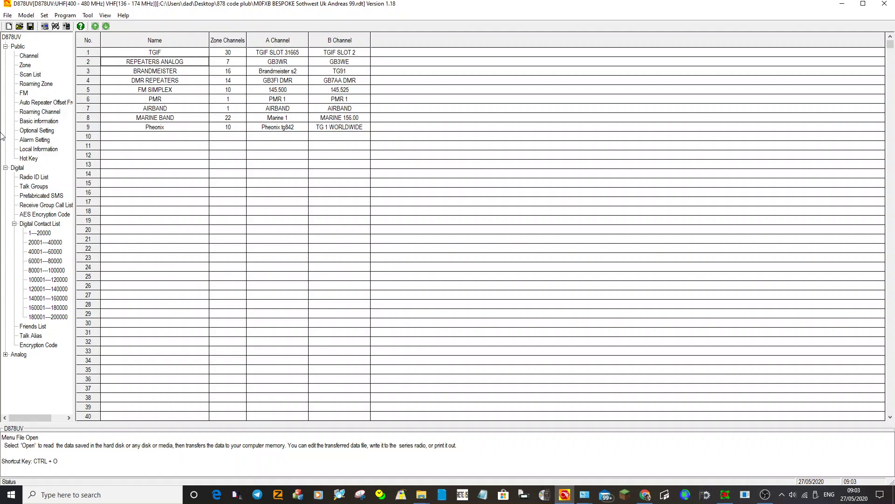
{"action": "left_click", "coordinate": [44, 16]}
{"action": "mouse_move", "coordinate": [65, 16]}
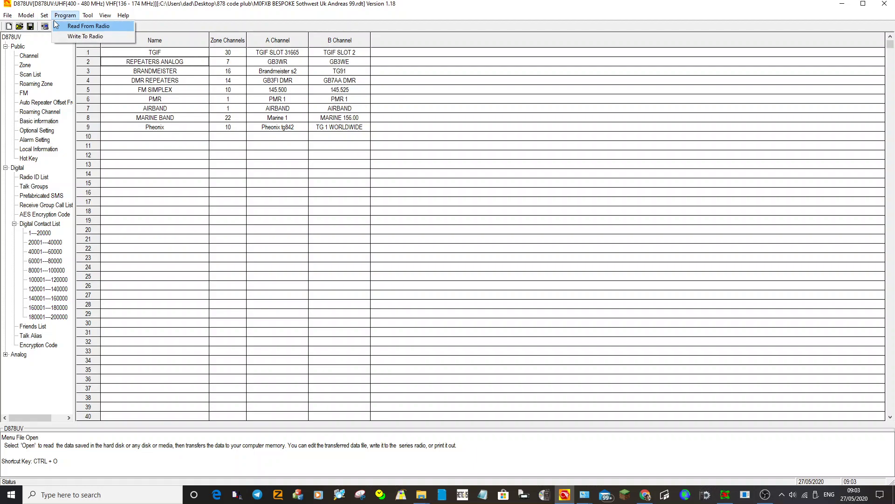
{"action": "left_click", "coordinate": [59, 26]}
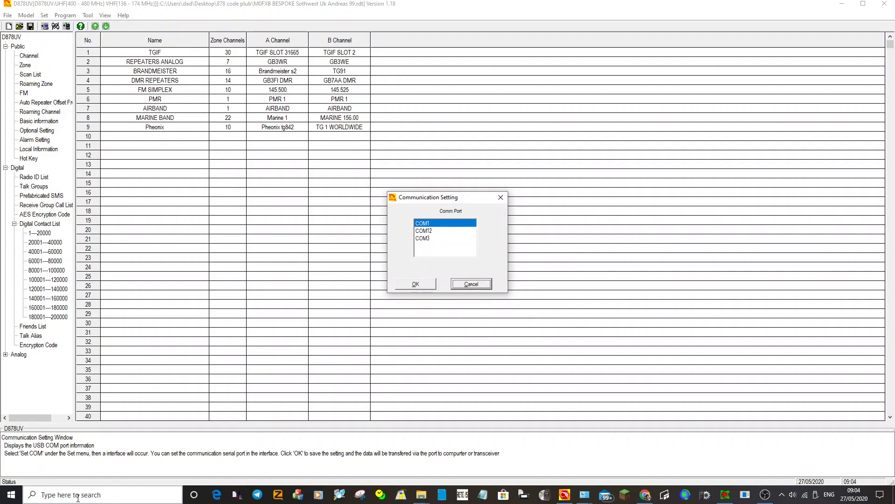
Cancel the port dialog and check Device Manager ports, finding the CP210x USB bridge on COM12
{"action": "left_click", "coordinate": [500, 197]}
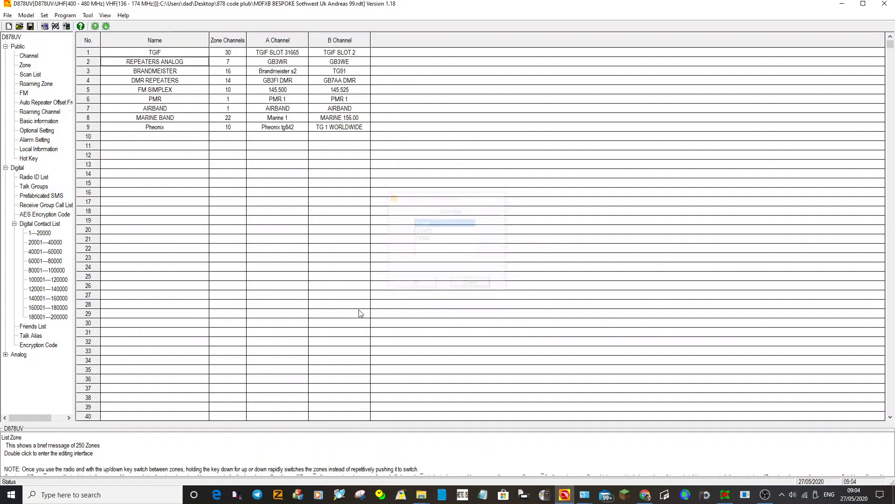
{"action": "left_click", "coordinate": [94, 490]}
{"action": "type", "text": "D"}
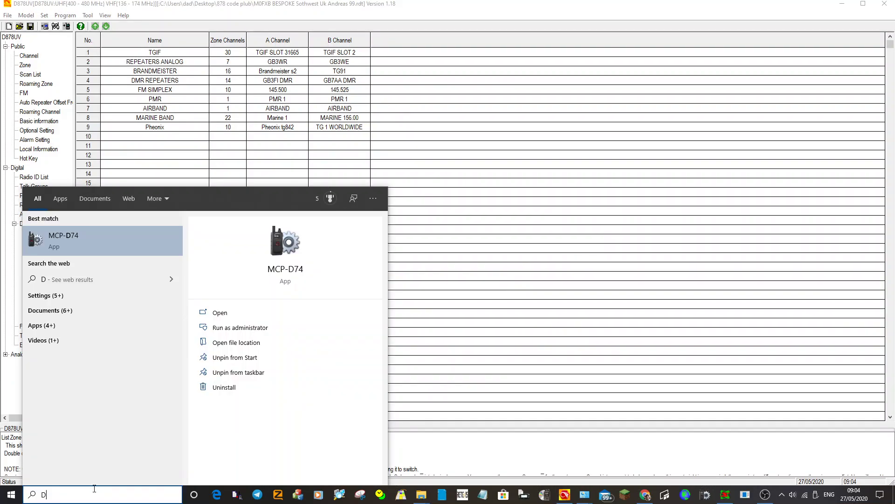
{"action": "type", "text": "EVICE"}
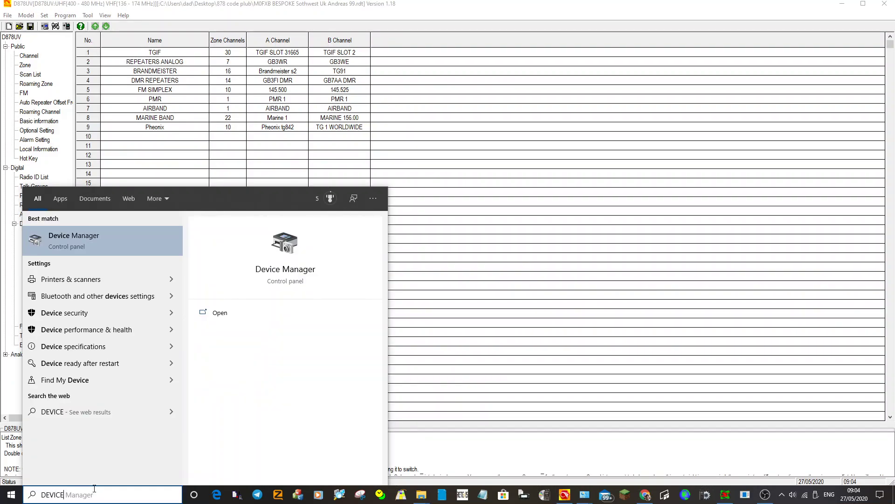
{"action": "left_click", "coordinate": [88, 244]}
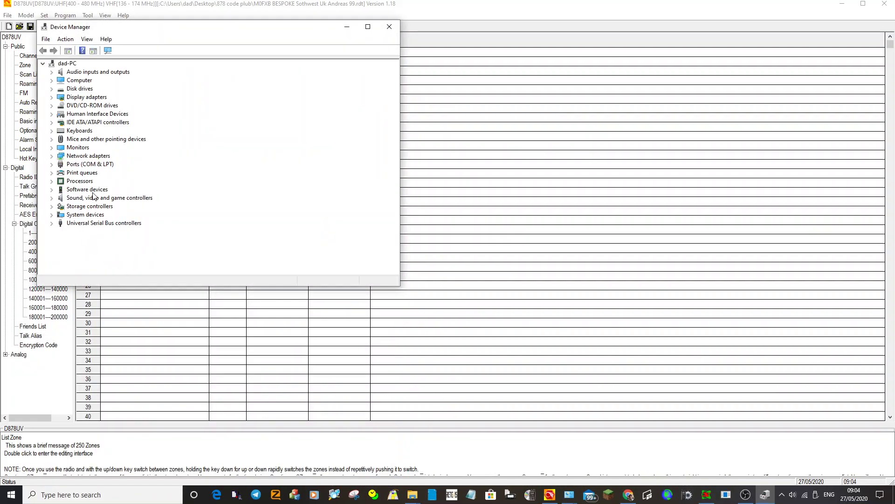
{"action": "double_click", "coordinate": [96, 164]}
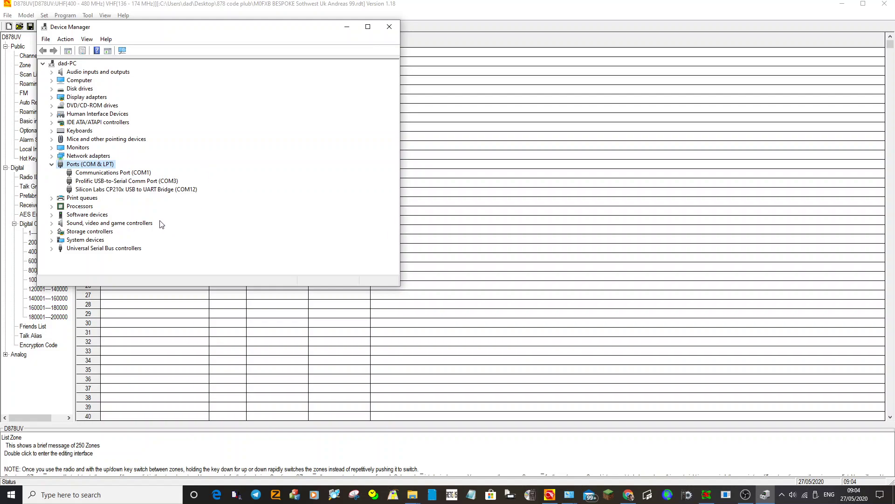
{"action": "left_click", "coordinate": [390, 28]}
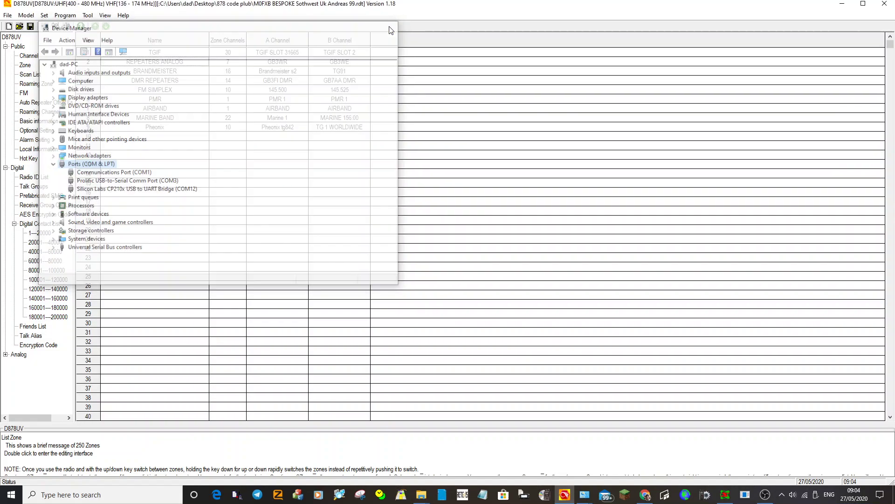
Set the communication port to COM12, then start Write To Radio and dismiss its confirmation
{"action": "left_click", "coordinate": [44, 15]}
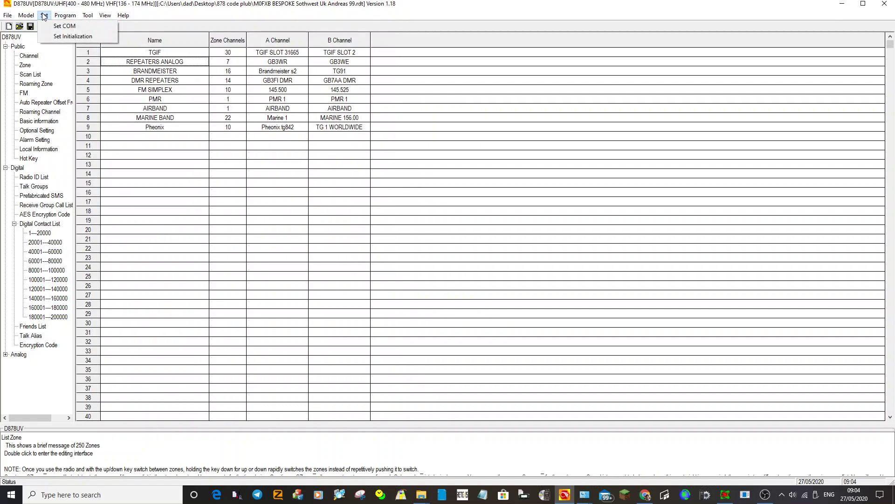
{"action": "left_click", "coordinate": [56, 26]}
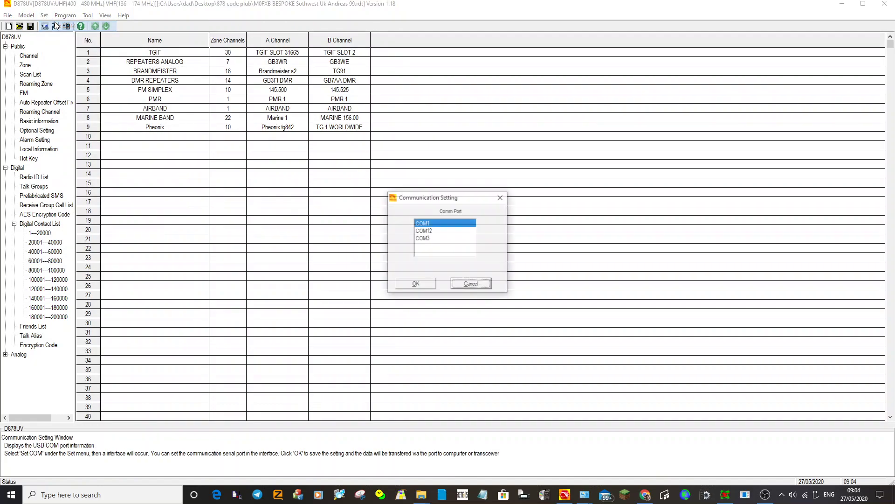
{"action": "left_click", "coordinate": [422, 232]}
{"action": "left_click", "coordinate": [415, 284]}
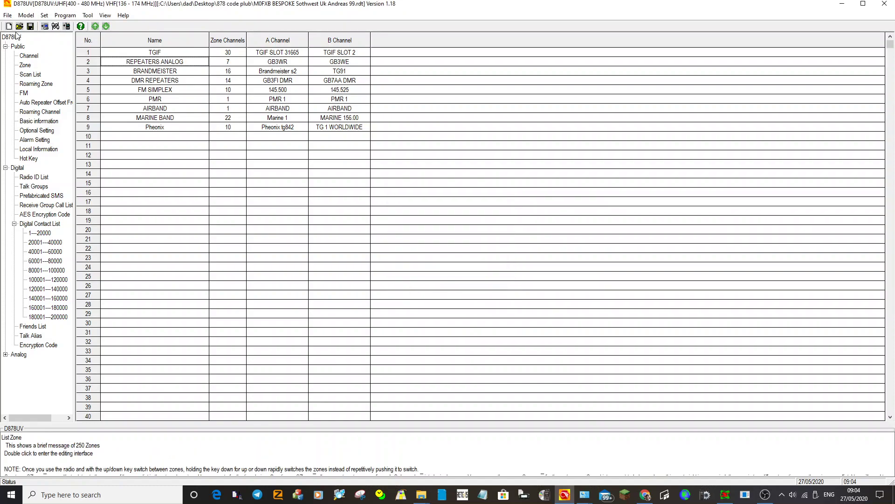
{"action": "left_click", "coordinate": [66, 27]}
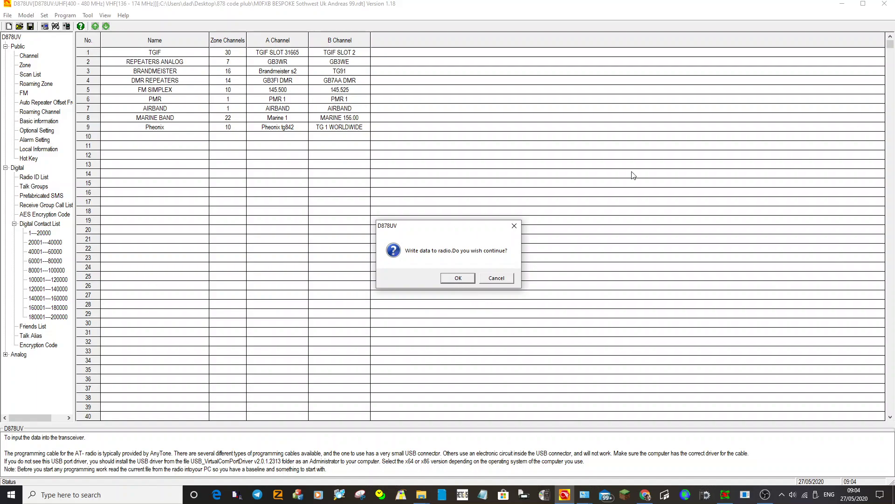
{"action": "left_click", "coordinate": [515, 224]}
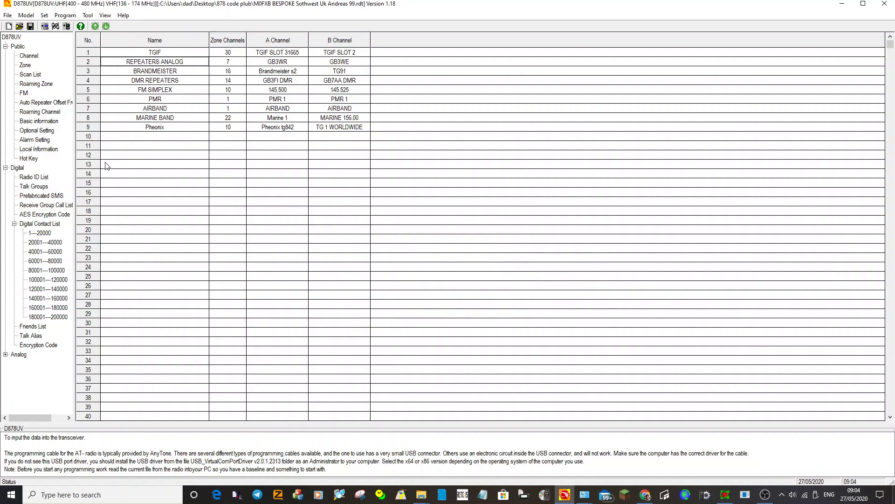
Inspect the single stored DMR radio ID entry in the Radio ID list
{"action": "left_click", "coordinate": [41, 178]}
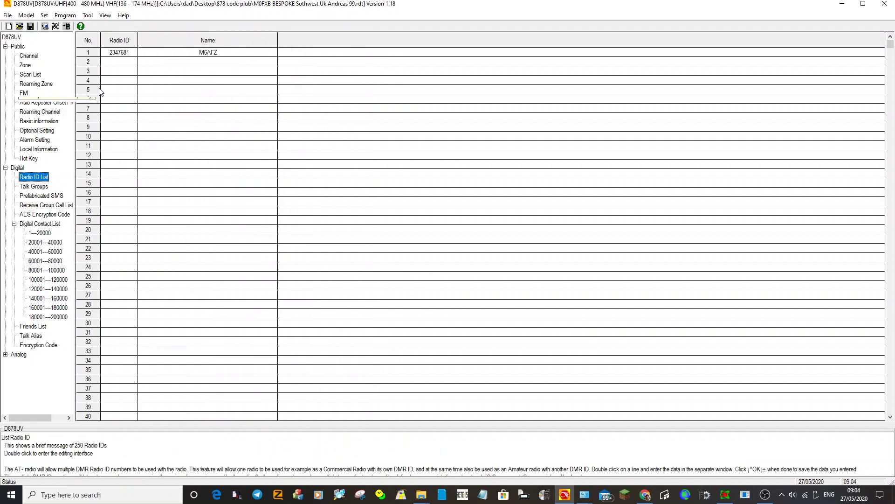
{"action": "double_click", "coordinate": [202, 54]}
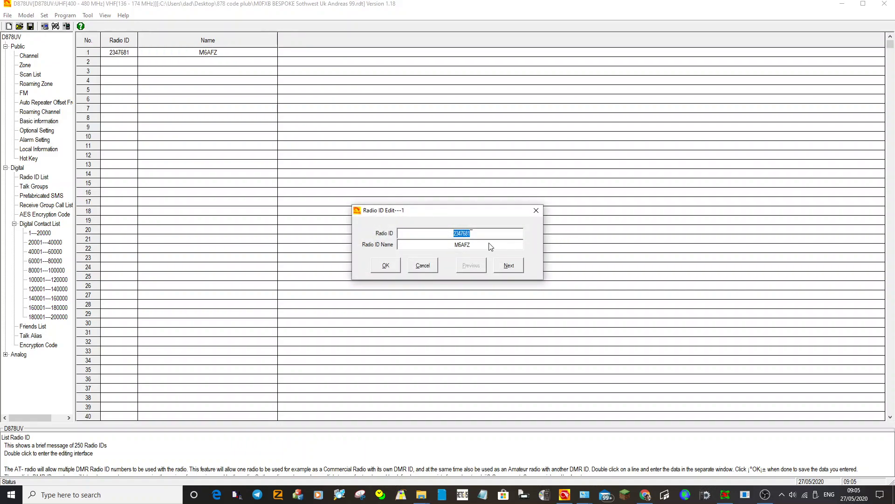
{"action": "left_click", "coordinate": [536, 210]}
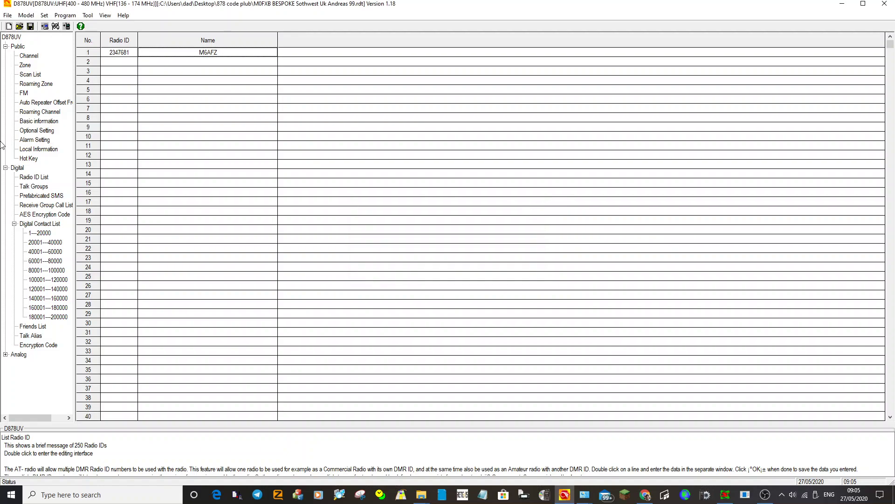
Review the REPEATERS ANALOG zone's seven member channels, then return to the channel list
{"action": "left_click", "coordinate": [29, 56]}
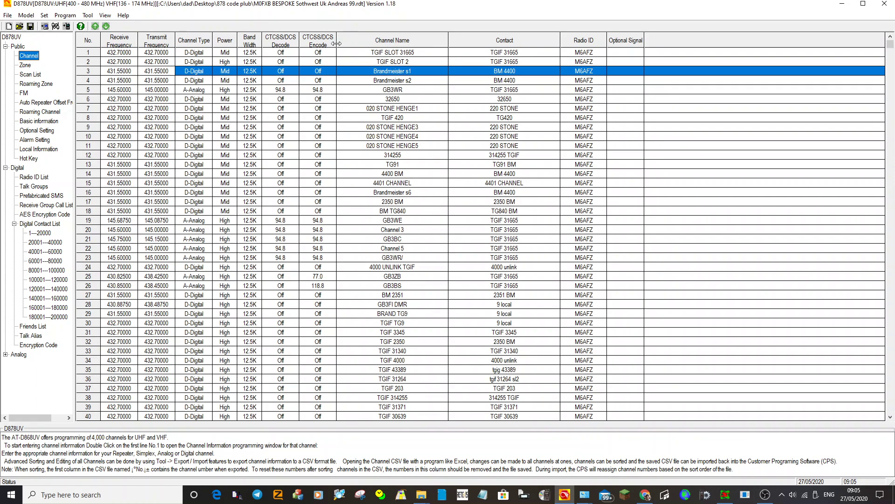
{"action": "left_click", "coordinate": [25, 66]}
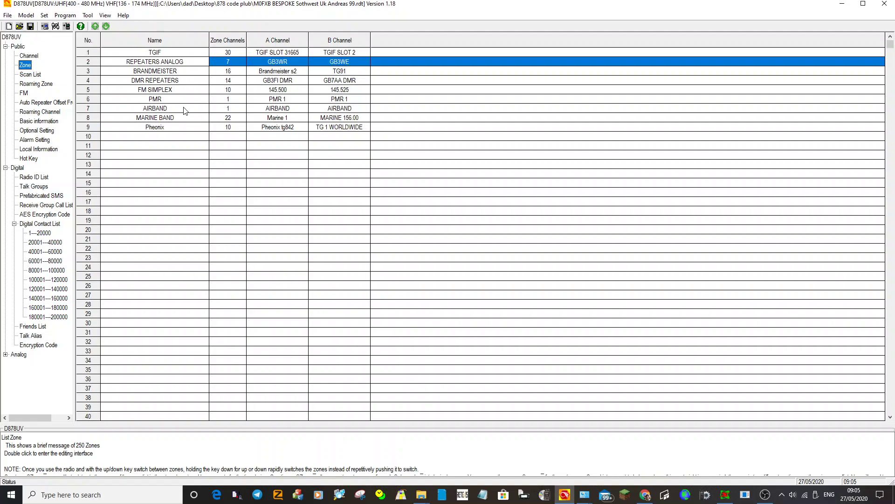
{"action": "double_click", "coordinate": [158, 64]}
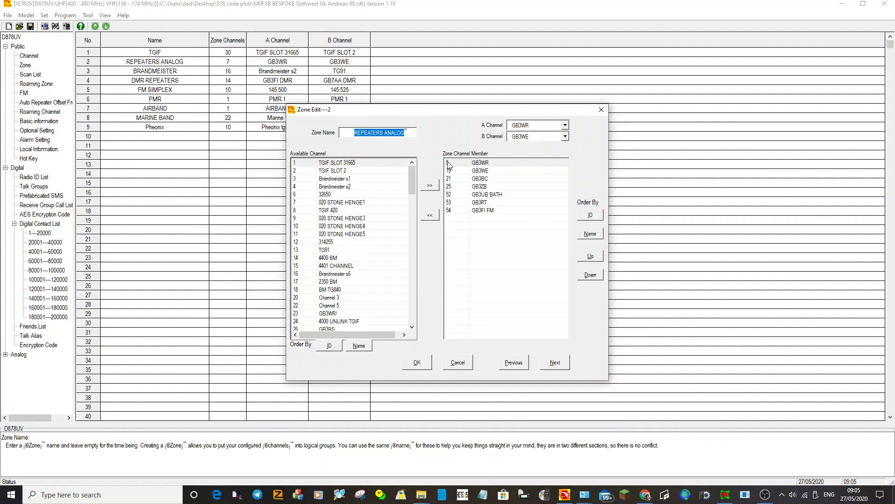
{"action": "left_click", "coordinate": [601, 110]}
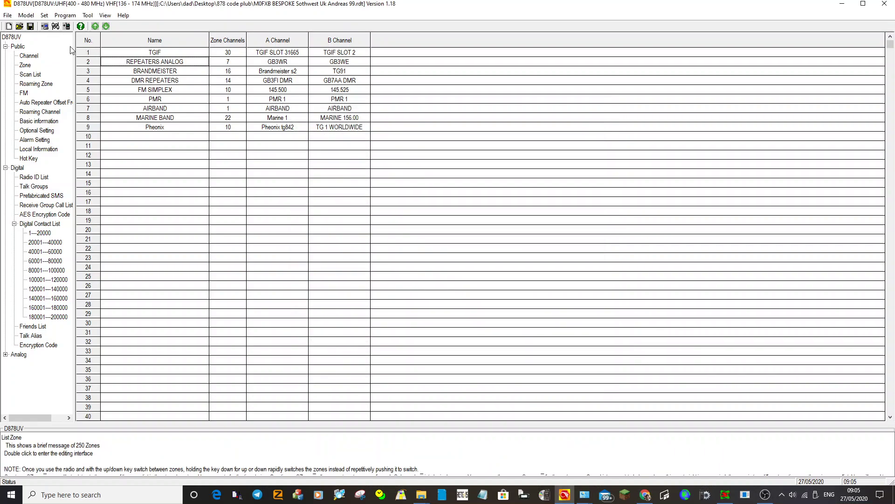
{"action": "left_click", "coordinate": [29, 56]}
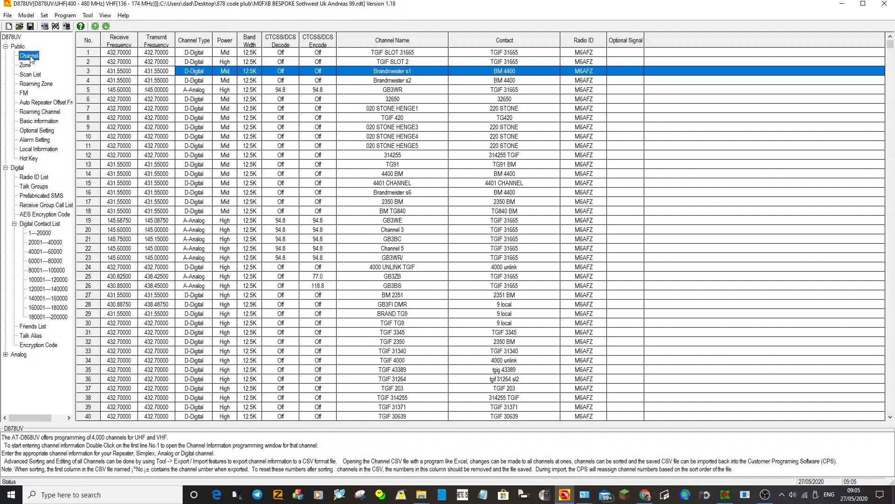
{"action": "double_click", "coordinate": [129, 81]}
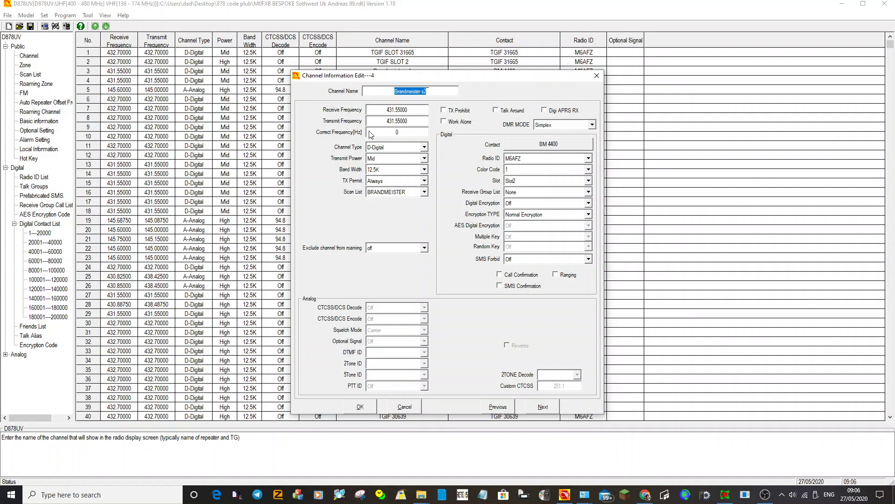
{"action": "left_click", "coordinate": [597, 78]}
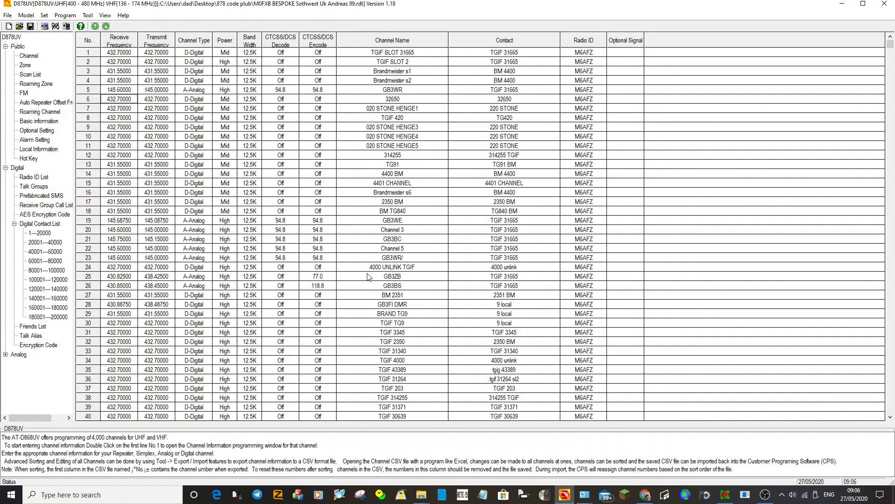
{"action": "left_click", "coordinate": [31, 57]}
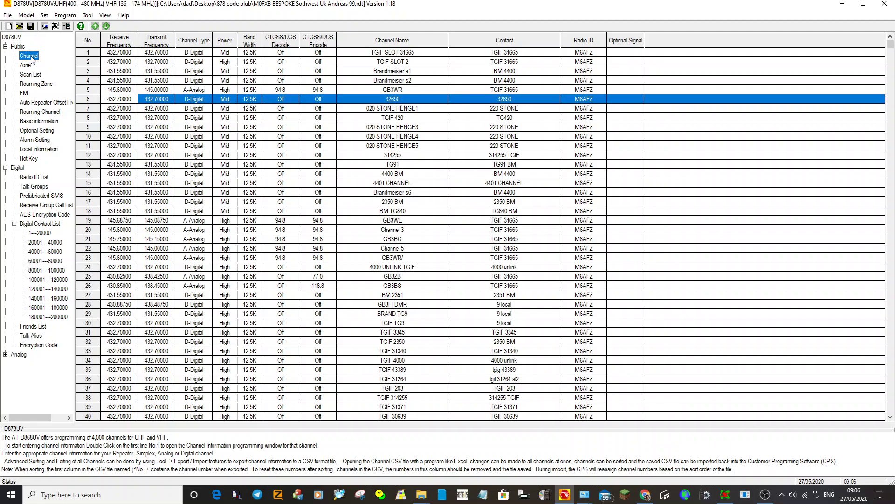
{"action": "left_click", "coordinate": [26, 65]}
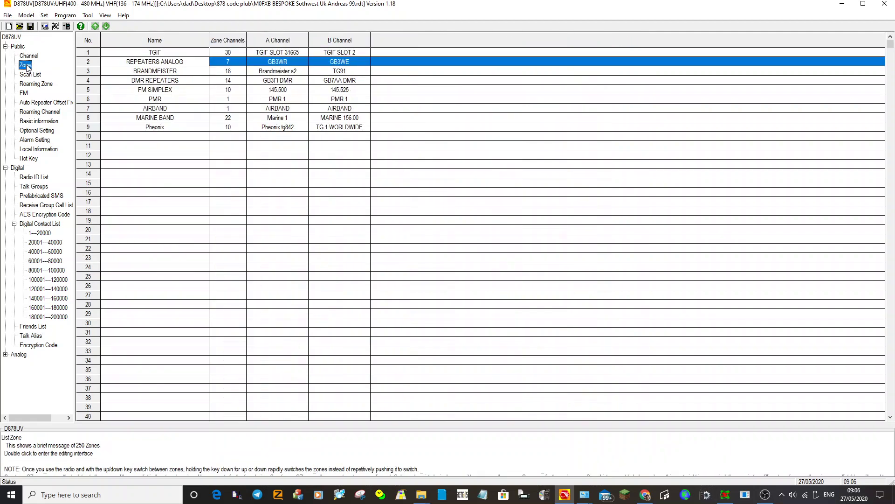
{"action": "double_click", "coordinate": [156, 84]}
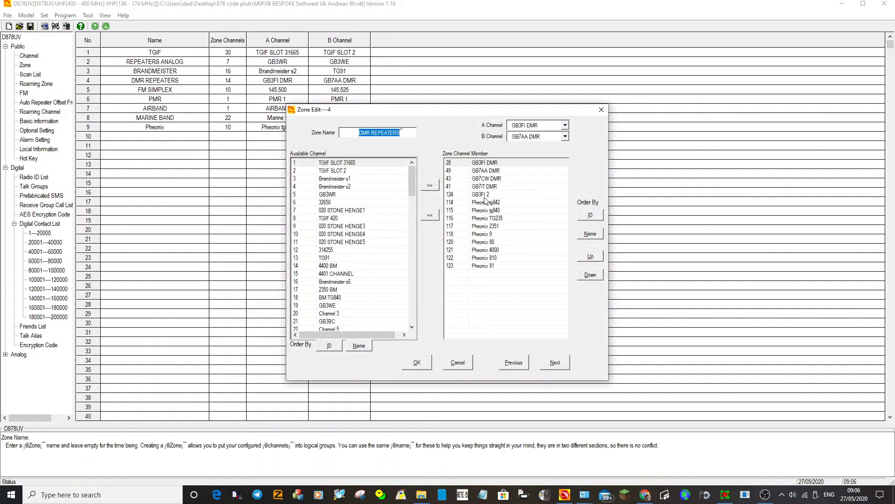
{"action": "left_click", "coordinate": [600, 111]}
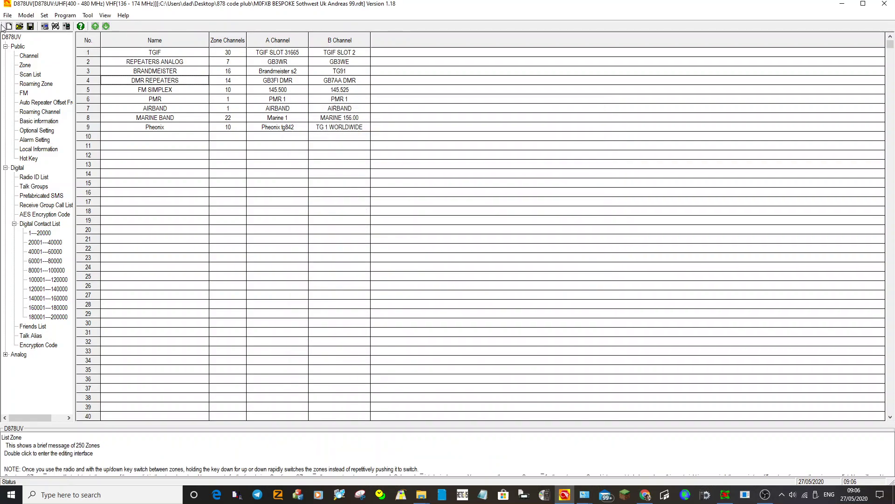
{"action": "left_click", "coordinate": [29, 57]}
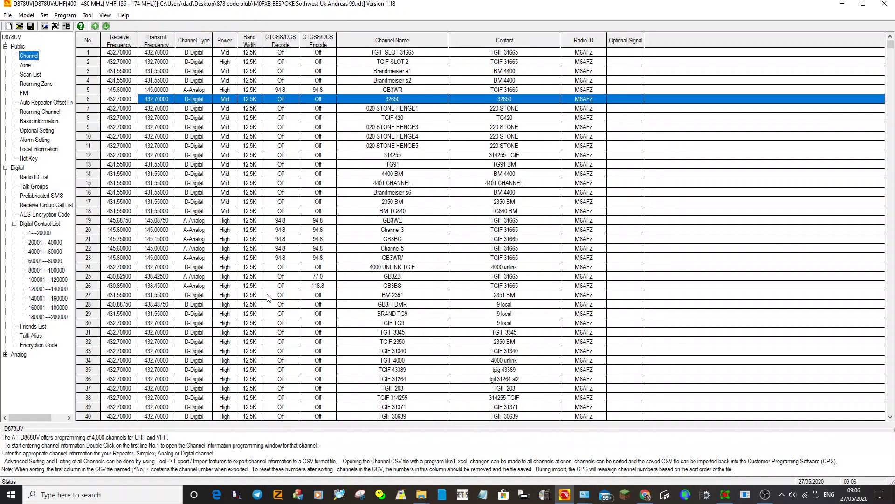
{"action": "left_click_drag", "start_coordinate": [701, 233], "coordinate": [743, 267]}
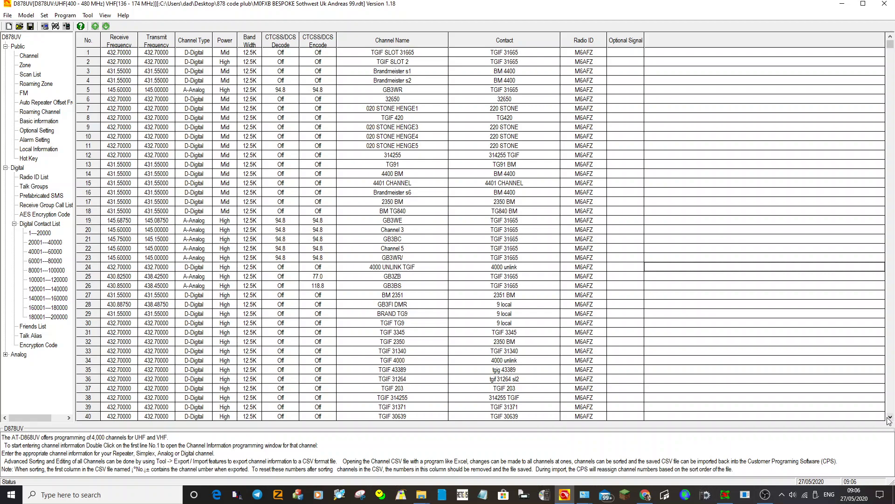
{"action": "left_click", "coordinate": [889, 417]}
{"action": "left_click_drag", "start_coordinate": [889, 416], "coordinate": [889, 416]}
{"action": "double_click", "coordinate": [124, 369]}
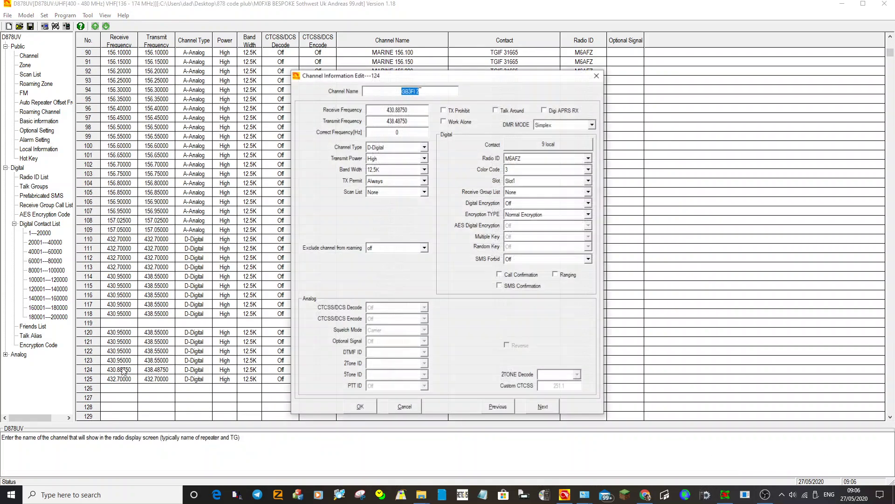
{"action": "left_click", "coordinate": [425, 90]}
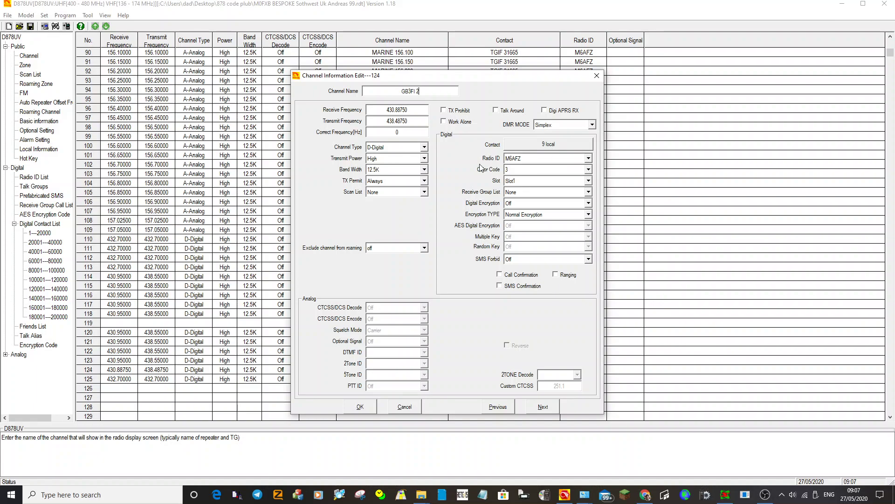
{"action": "left_click", "coordinate": [559, 148]}
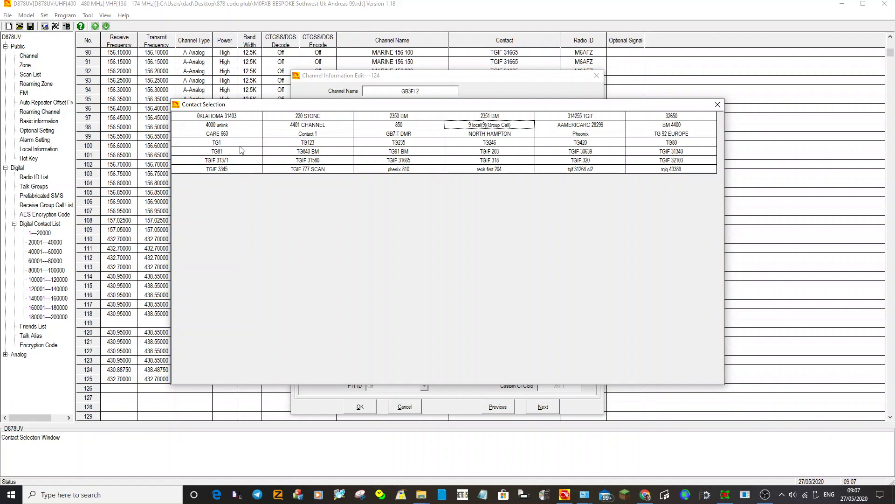
{"action": "left_click", "coordinate": [717, 104]}
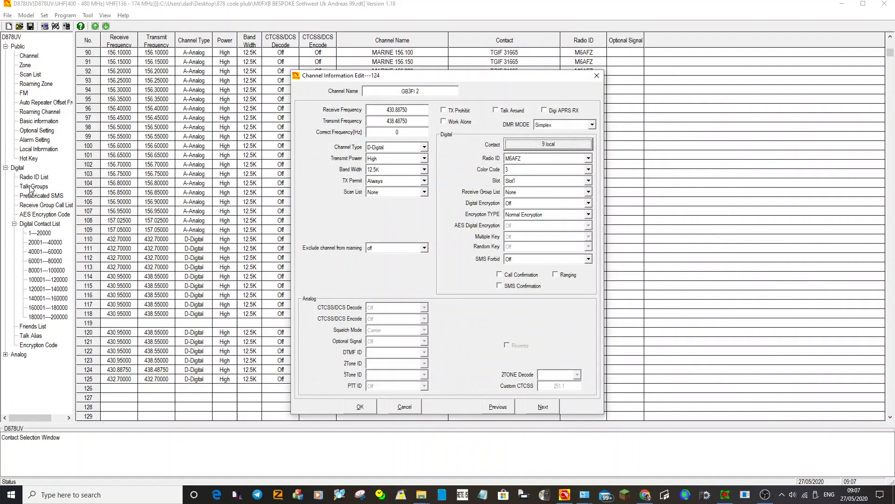
Add talk group 800, named 800, as a Group Call in row 43
{"action": "left_click", "coordinate": [596, 75]}
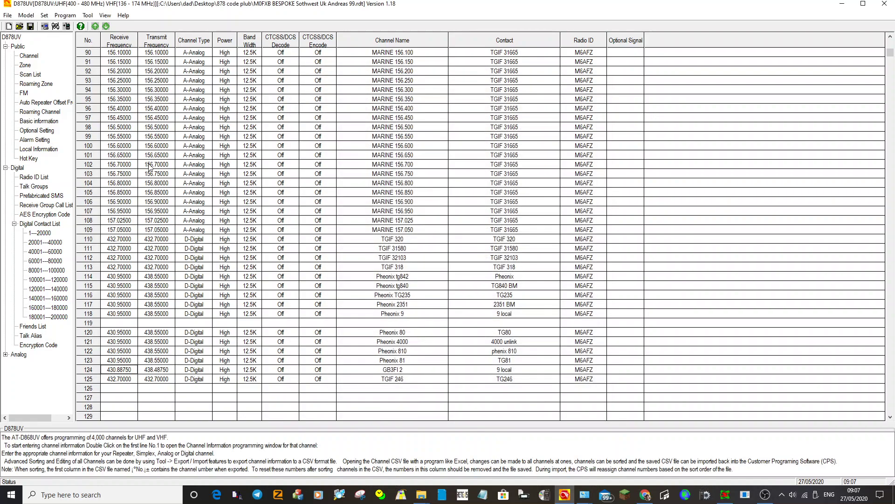
{"action": "left_click", "coordinate": [40, 187]}
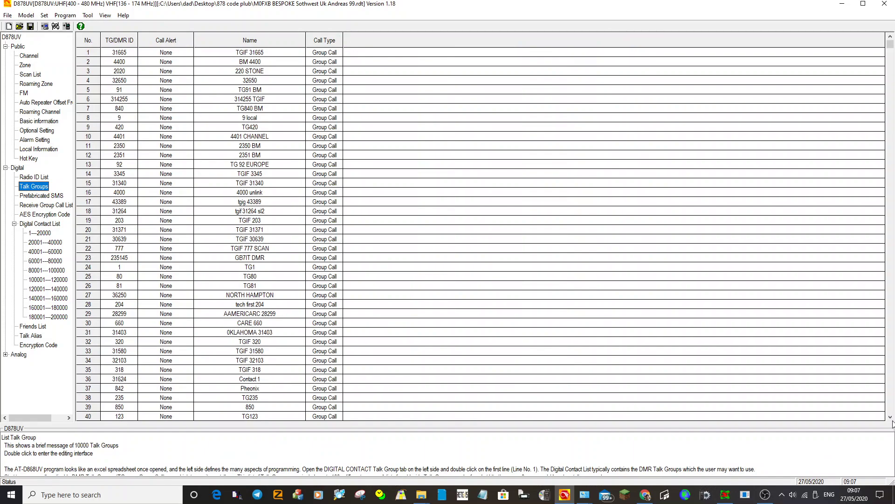
{"action": "scroll", "coordinate": [222, 249], "scroll_direction": "down", "scroll_amount": 4}
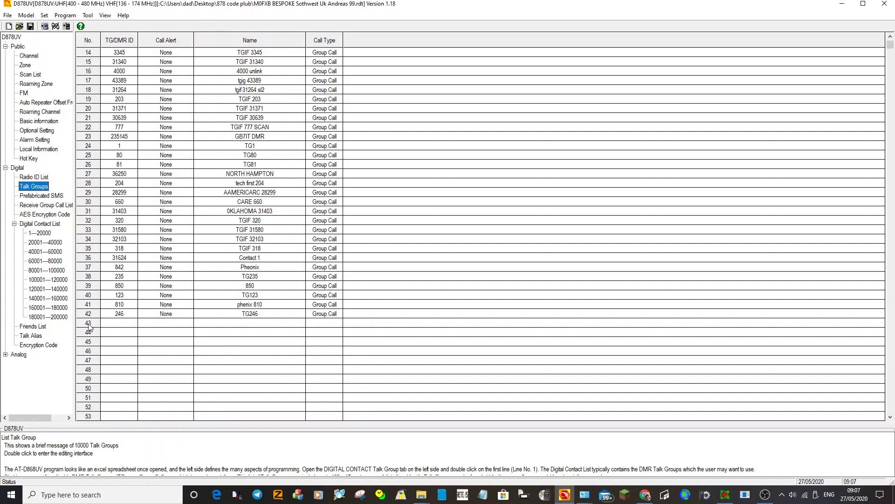
{"action": "double_click", "coordinate": [223, 324]}
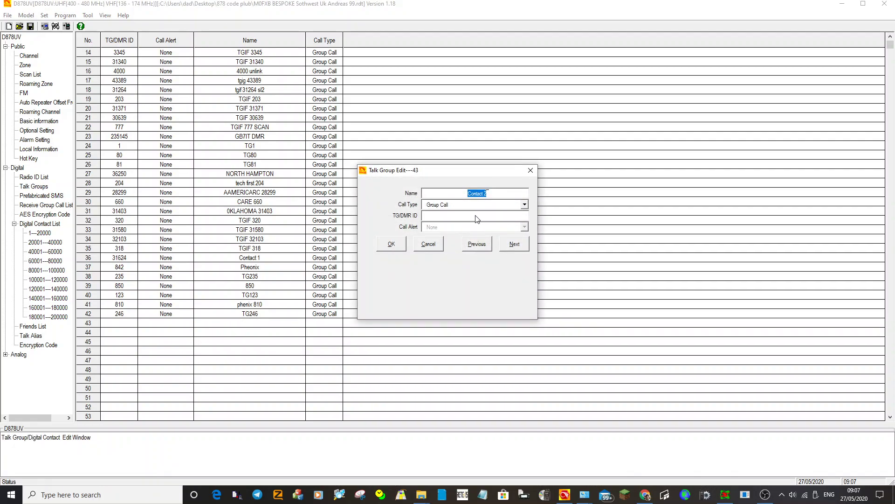
{"action": "left_click", "coordinate": [474, 217]}
{"action": "left_click", "coordinate": [485, 193]}
{"action": "type", "text": "800"}
{"action": "left_click", "coordinate": [391, 244]}
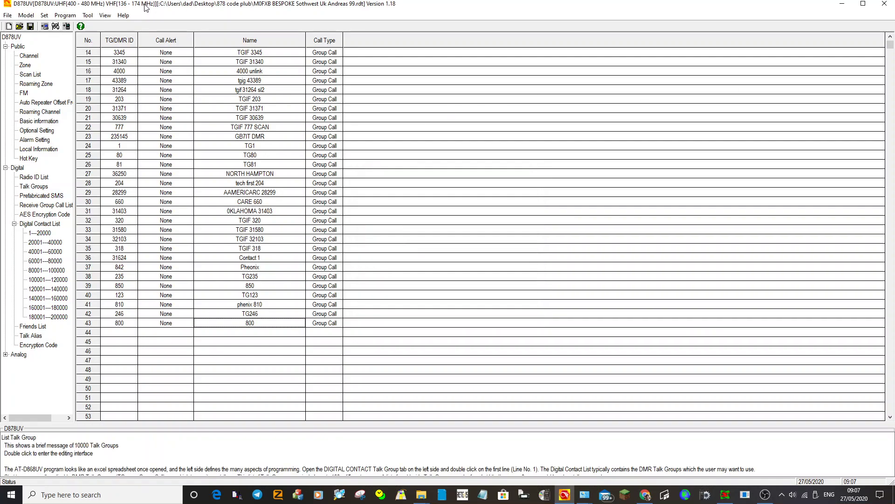
On channel 124 GB3FI 2, try contact 800, then revert to 9 local and close unsaved
{"action": "left_click", "coordinate": [28, 56]}
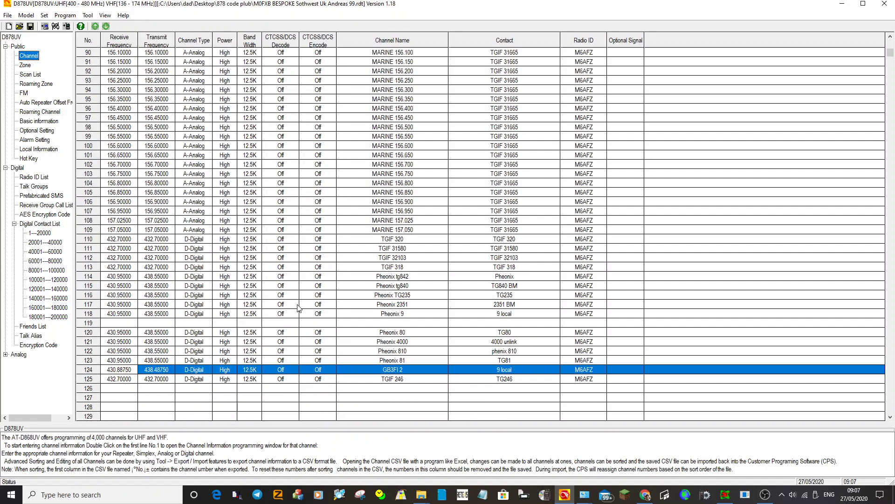
{"action": "double_click", "coordinate": [349, 370]}
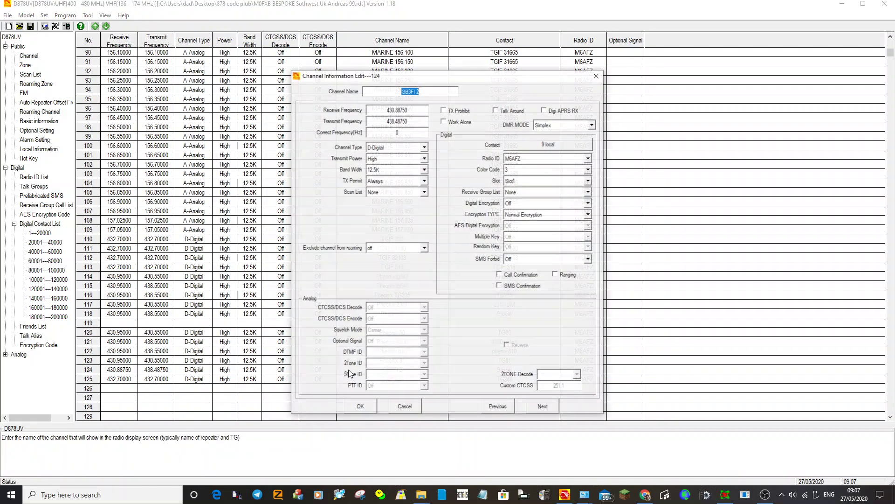
{"action": "left_click", "coordinate": [552, 144]}
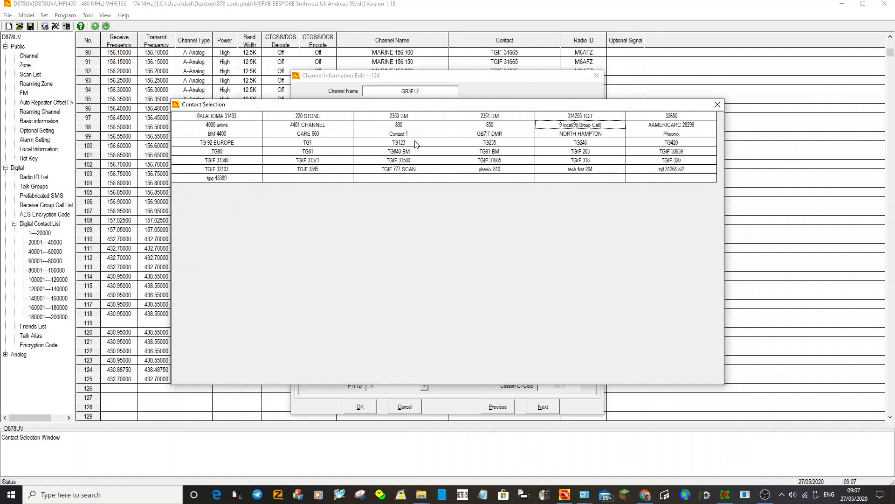
{"action": "double_click", "coordinate": [399, 127]}
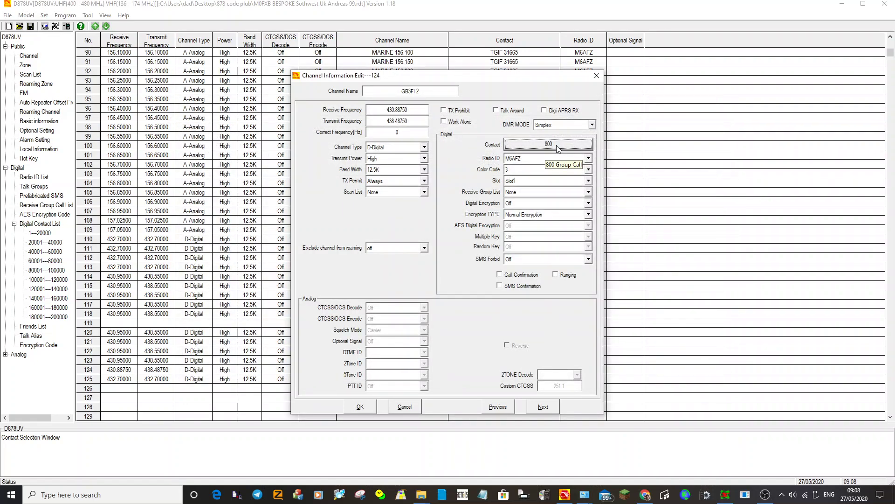
{"action": "left_click", "coordinate": [558, 146]}
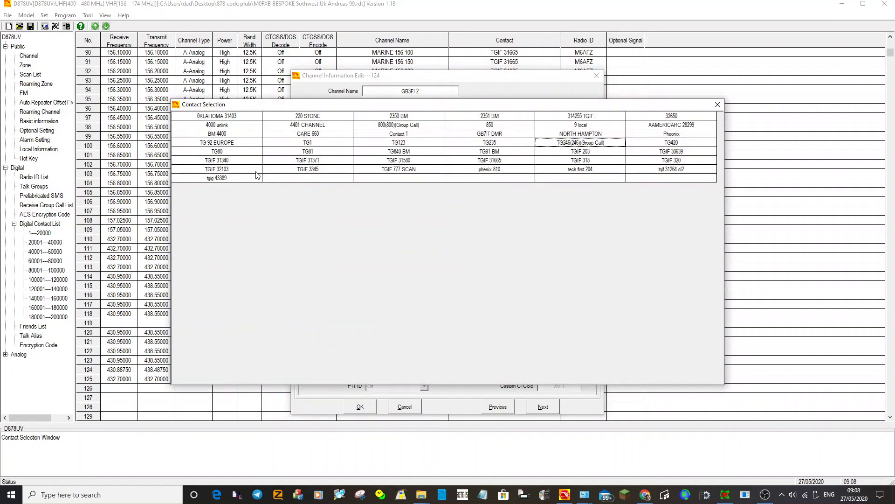
{"action": "double_click", "coordinate": [590, 125]}
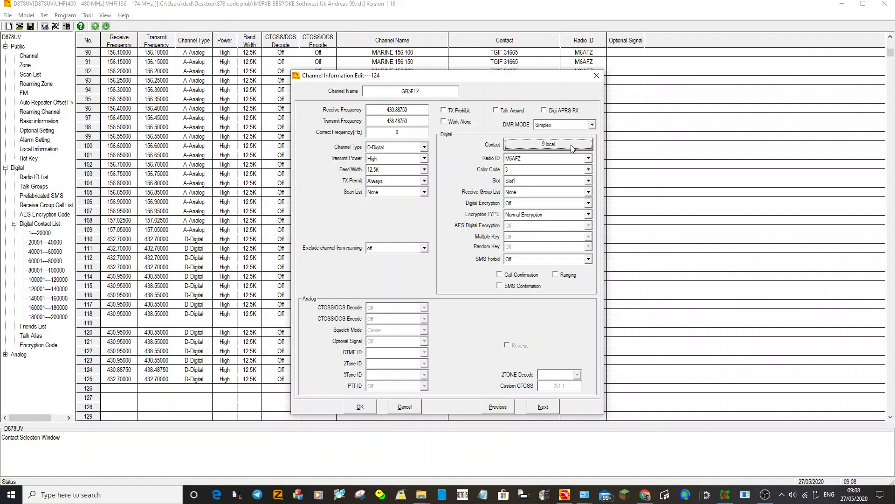
{"action": "left_click", "coordinate": [597, 76]}
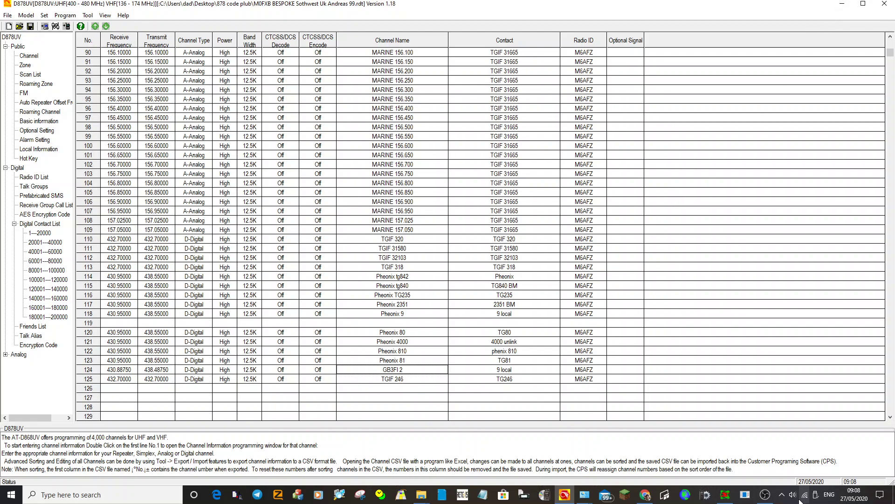
{"action": "left_click", "coordinate": [765, 495]}
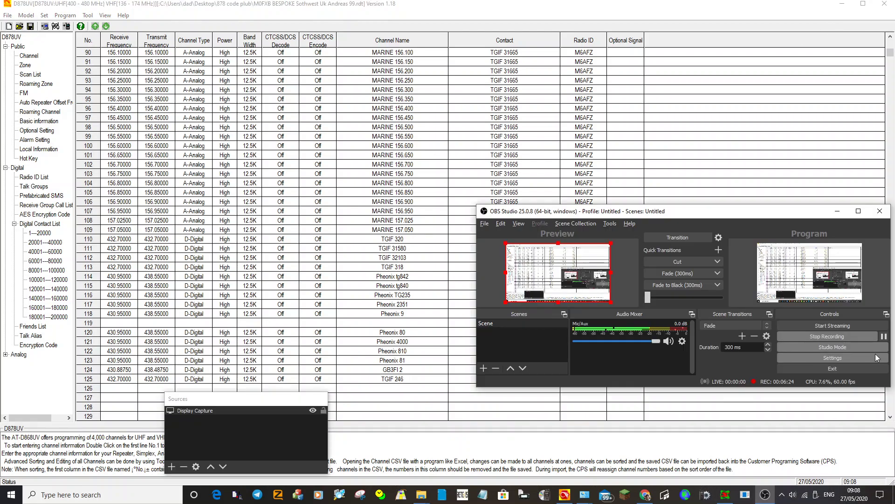